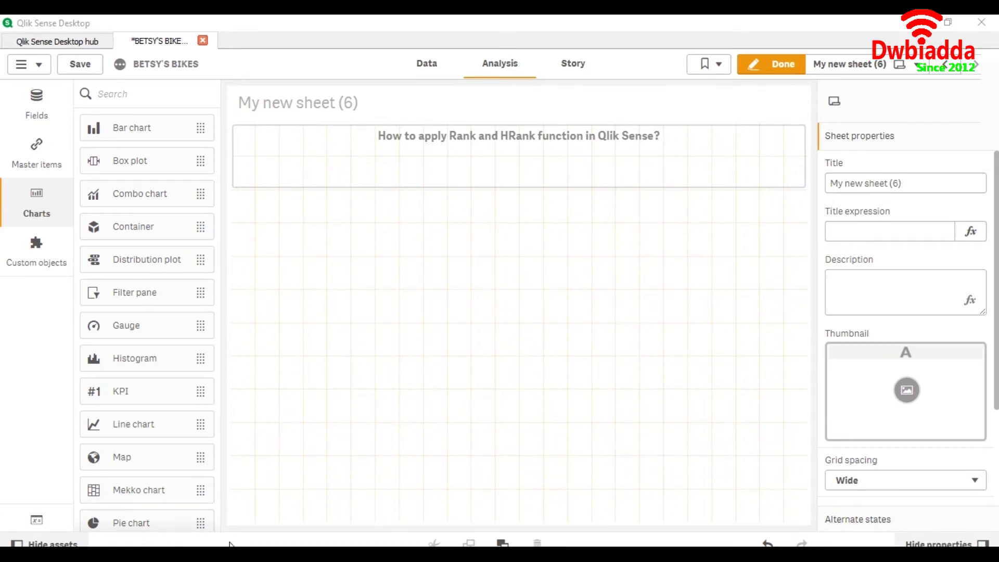
- Add a table below the sheet title and stretch it across the sheet width
scroll(195, 359, down, 5)
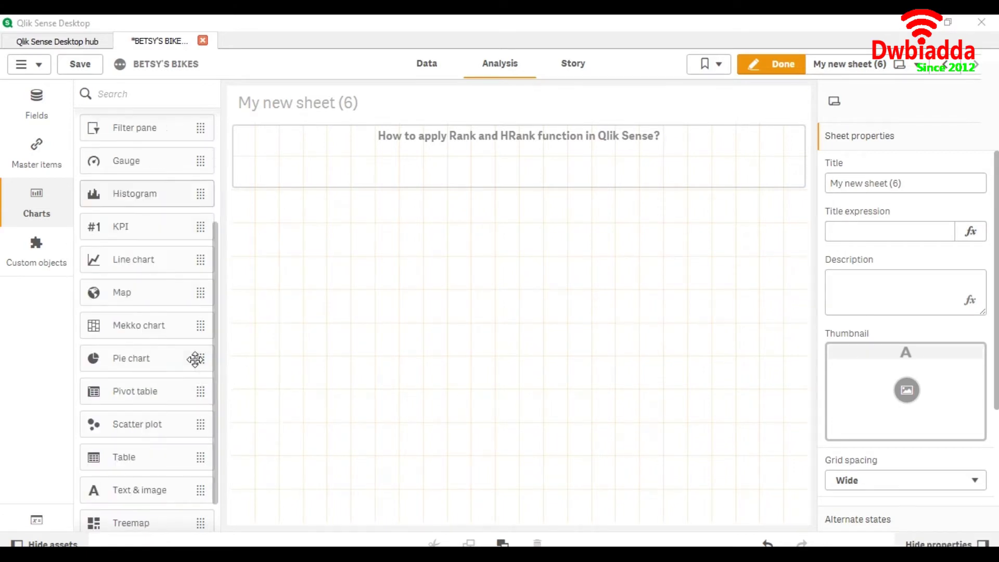
double_click(147, 411)
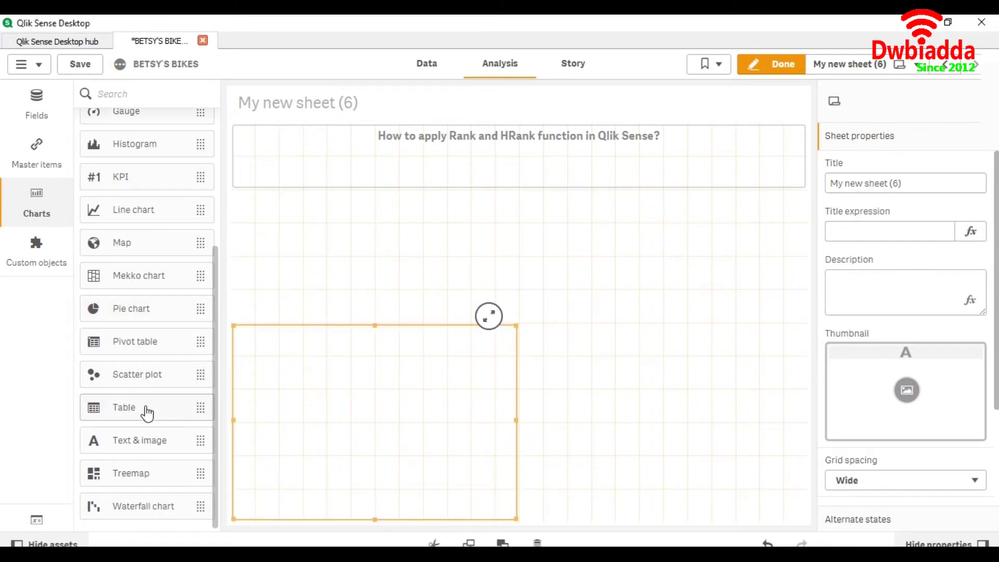
drag(375, 342, 368, 245)
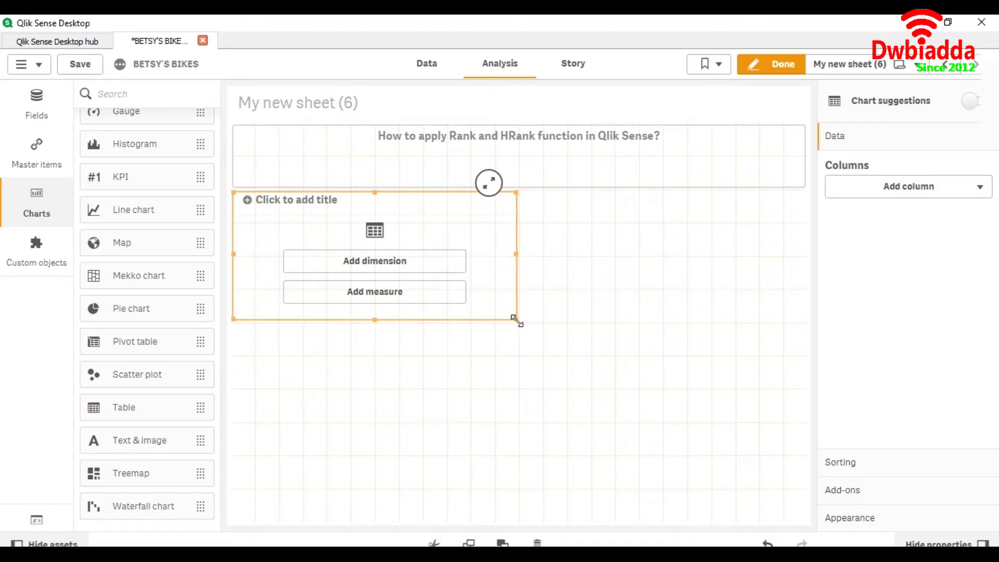
drag(517, 321, 711, 339)
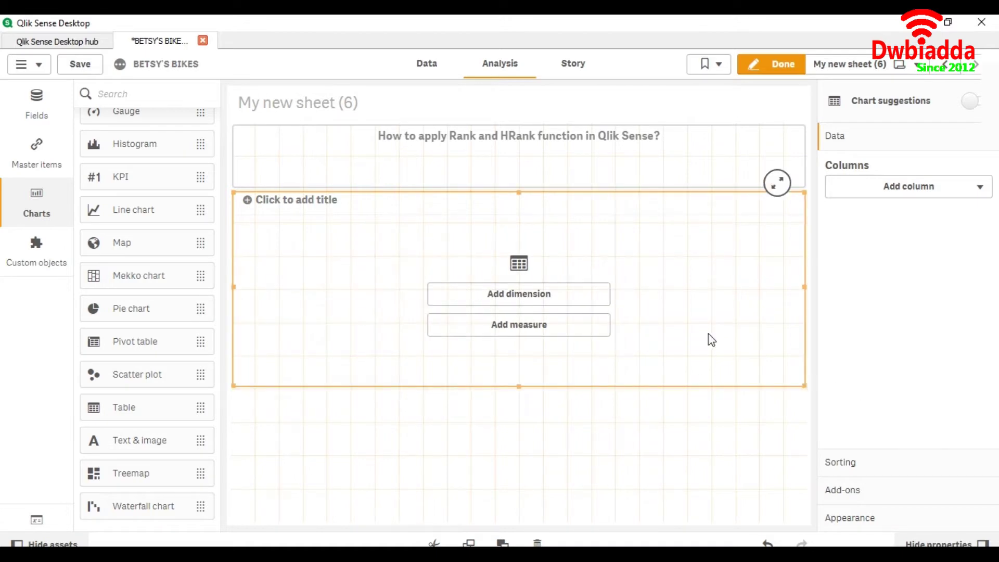
- Add Product Name as the table dimension with null values excluded
click(560, 299)
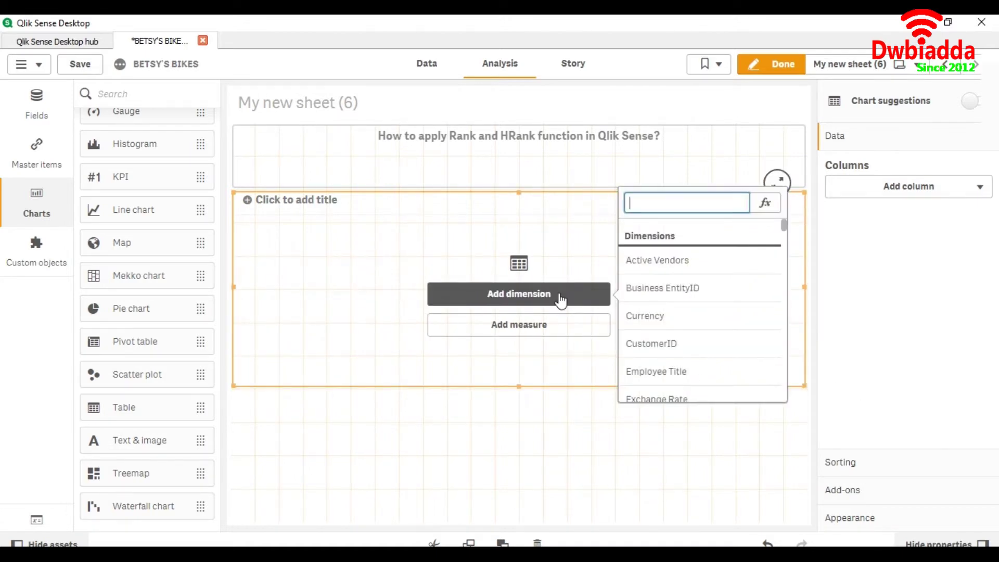
text(Pro)
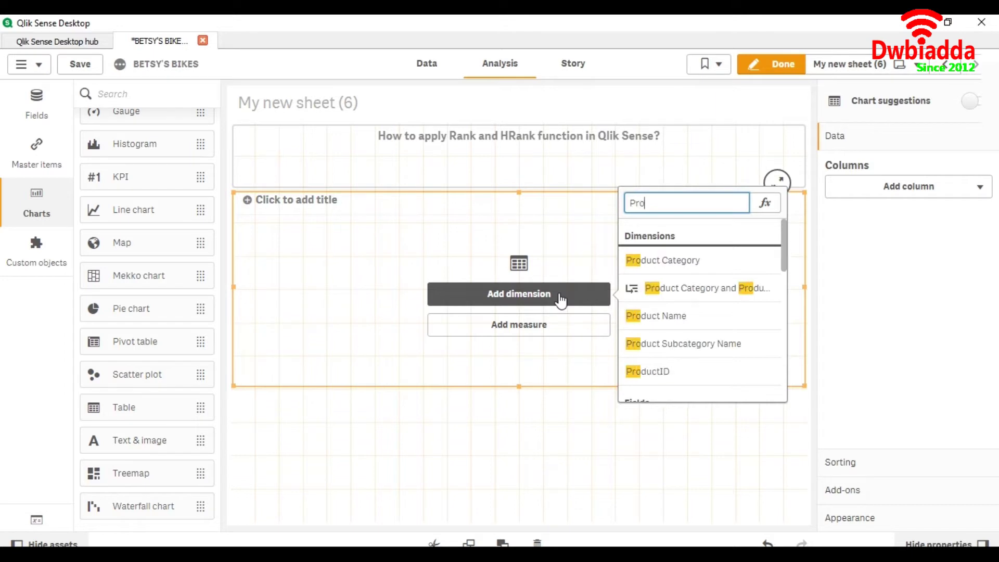
key(Down)
key(Down)
key(Down)
key(Return)
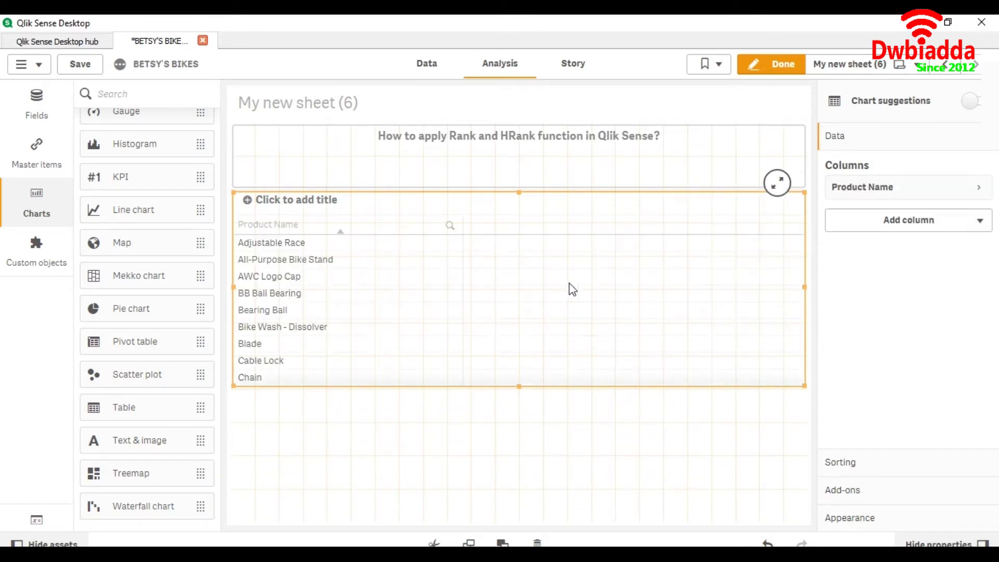
click(859, 193)
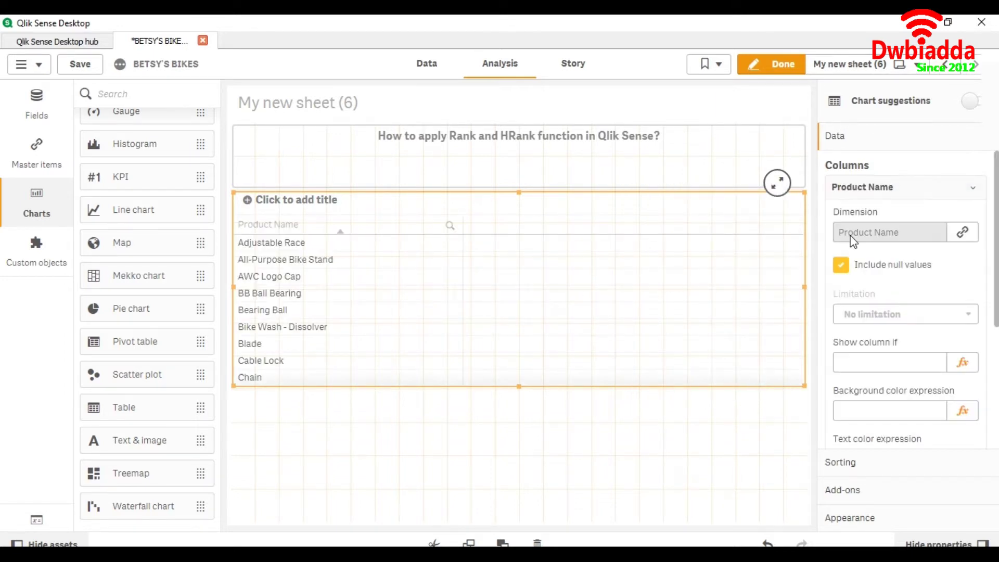
click(842, 266)
click(914, 190)
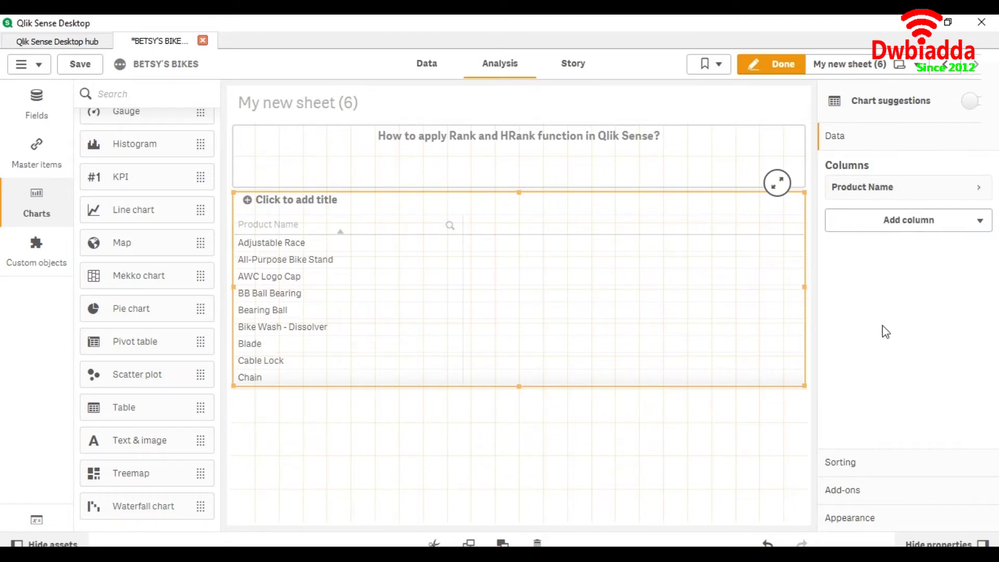
- Add a Sum(Sale) measure column to the table
click(902, 227)
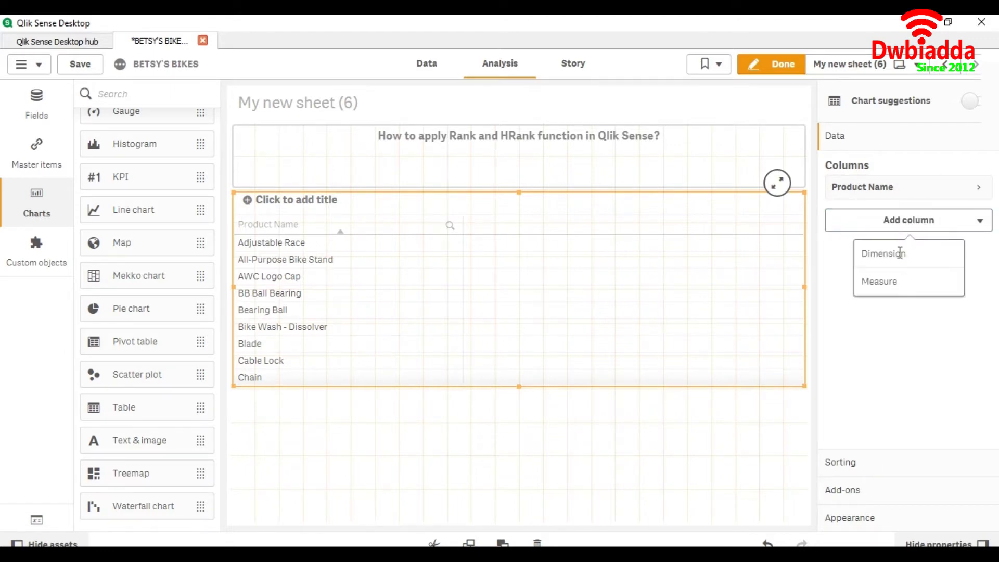
click(892, 282)
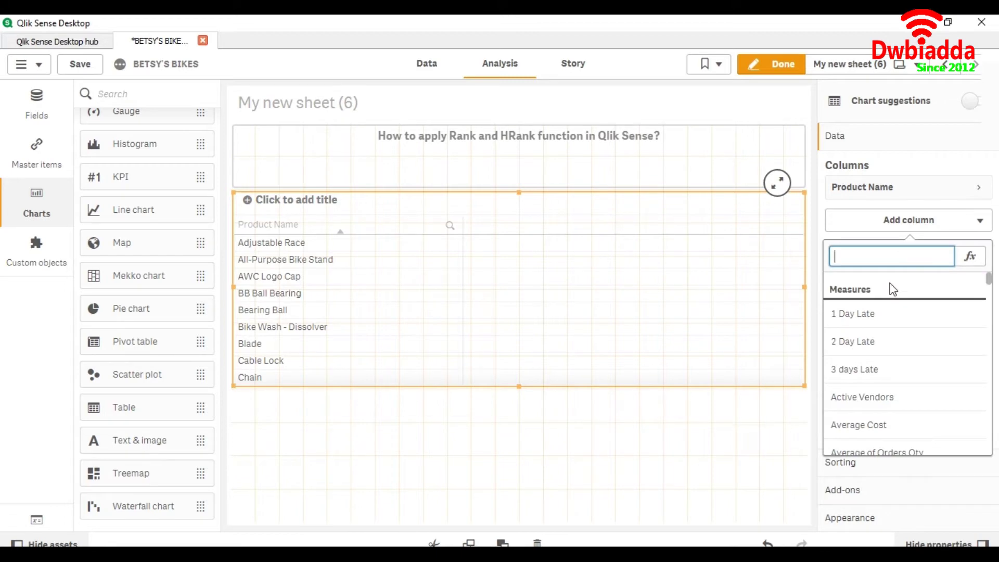
text(Sum)
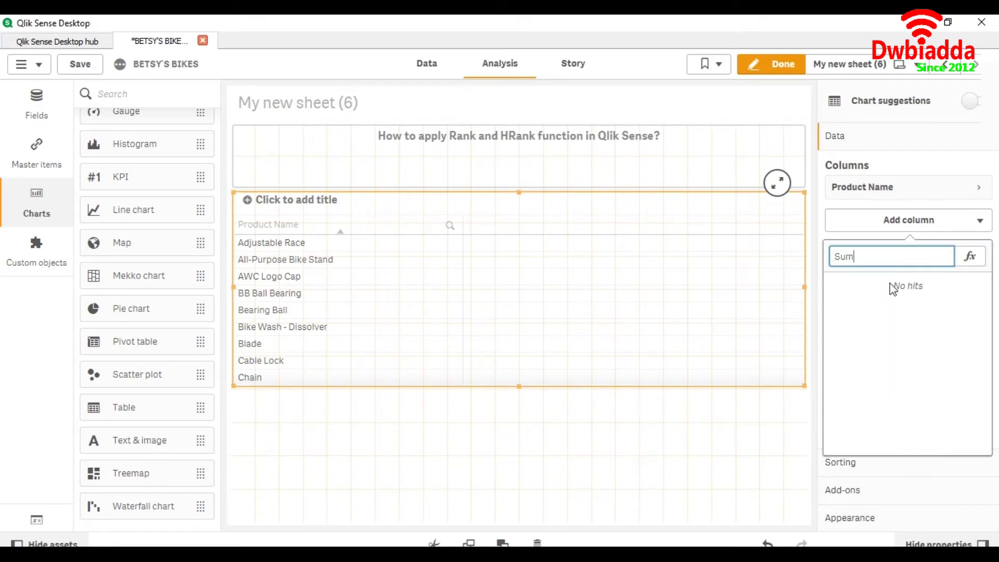
text((Sale)
key(Return)
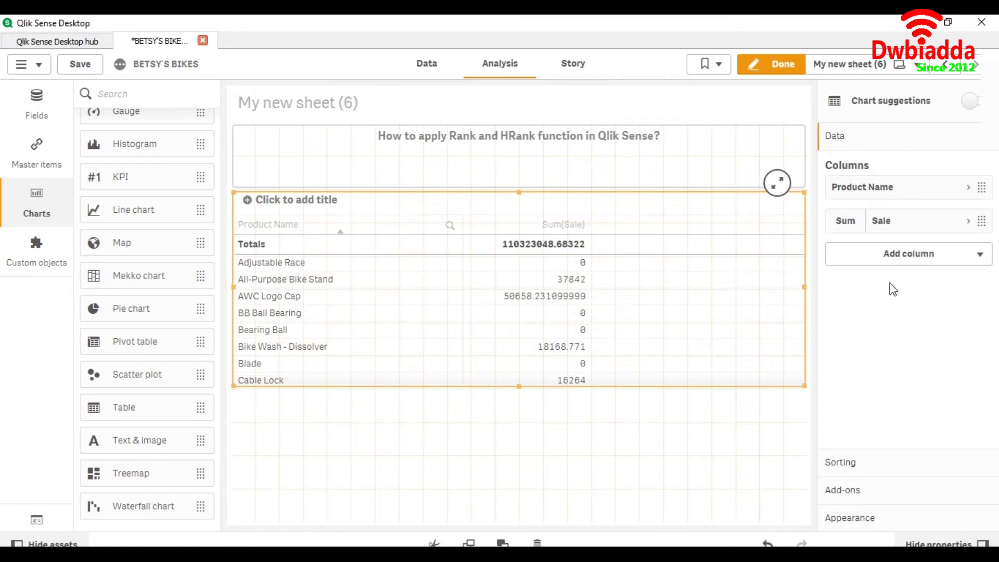
click(922, 260)
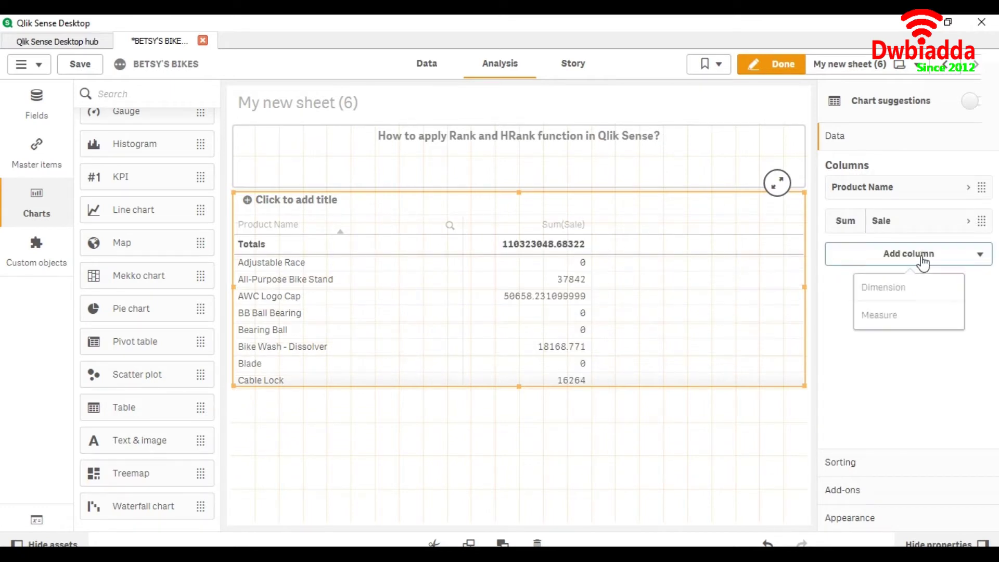
- Add a measure column with the custom expression Rank(Sum(Sale)) from the expression editor
click(917, 319)
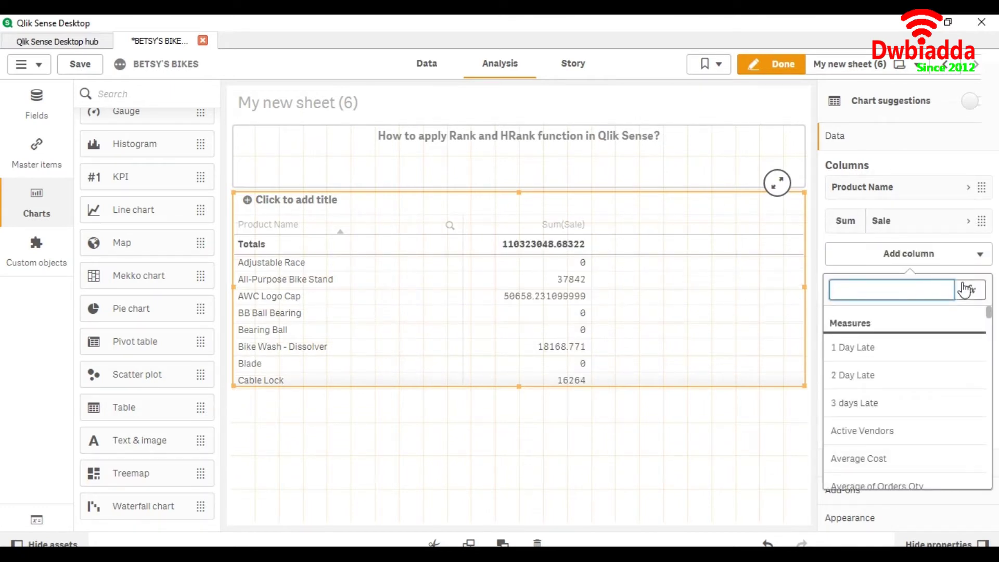
click(965, 290)
text(Ra)
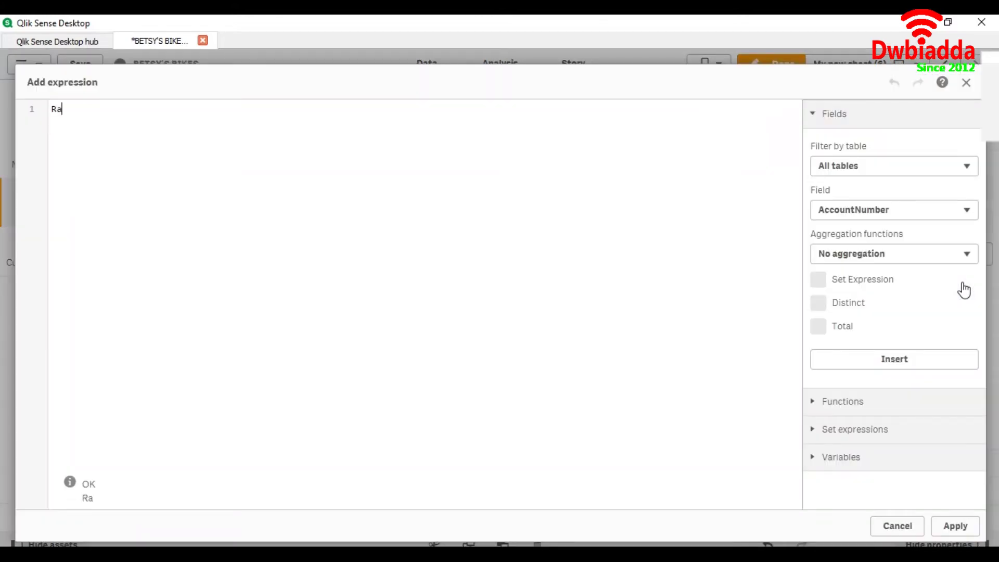
text(nk(Sum())
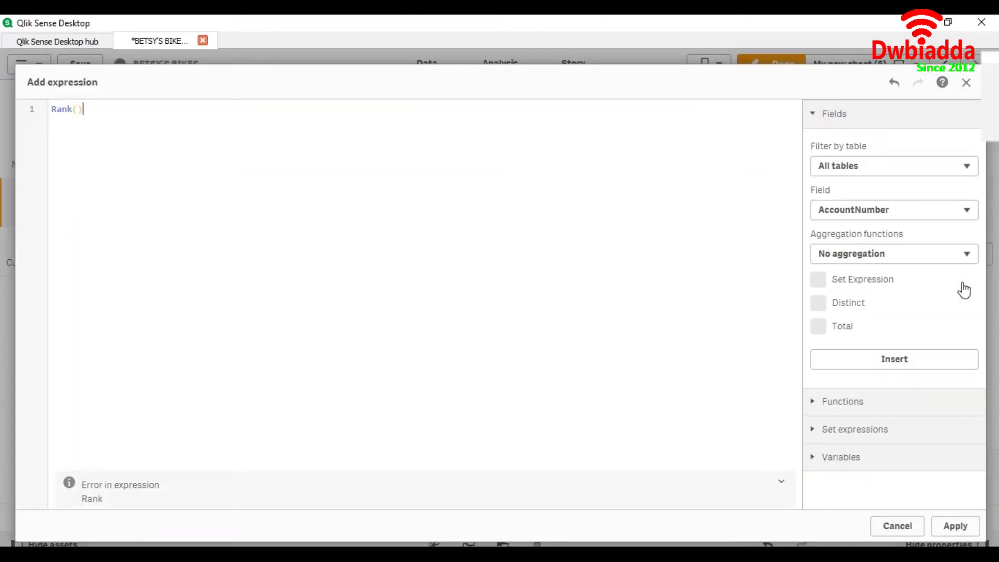
key(Left)
text(Sum()
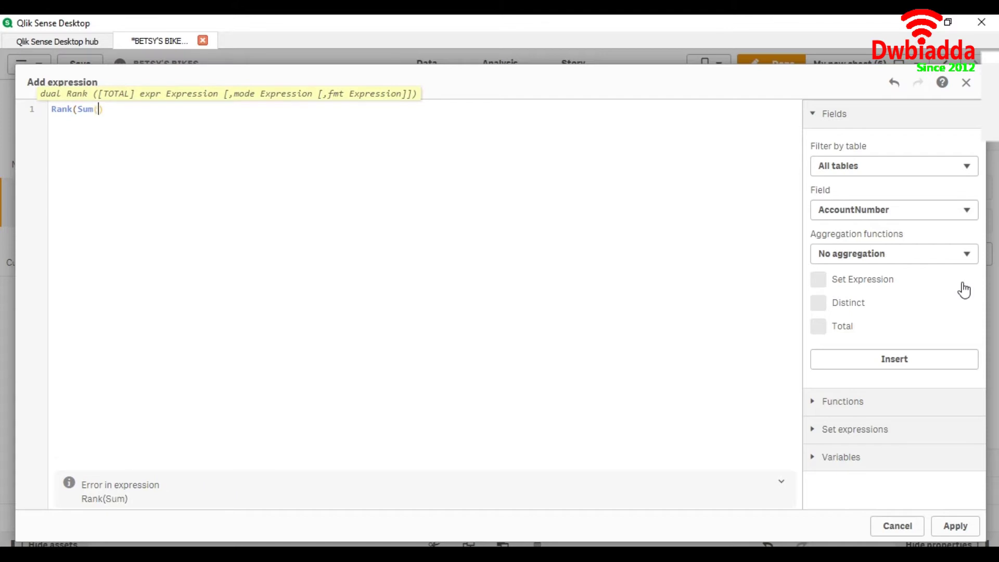
text(Sale)
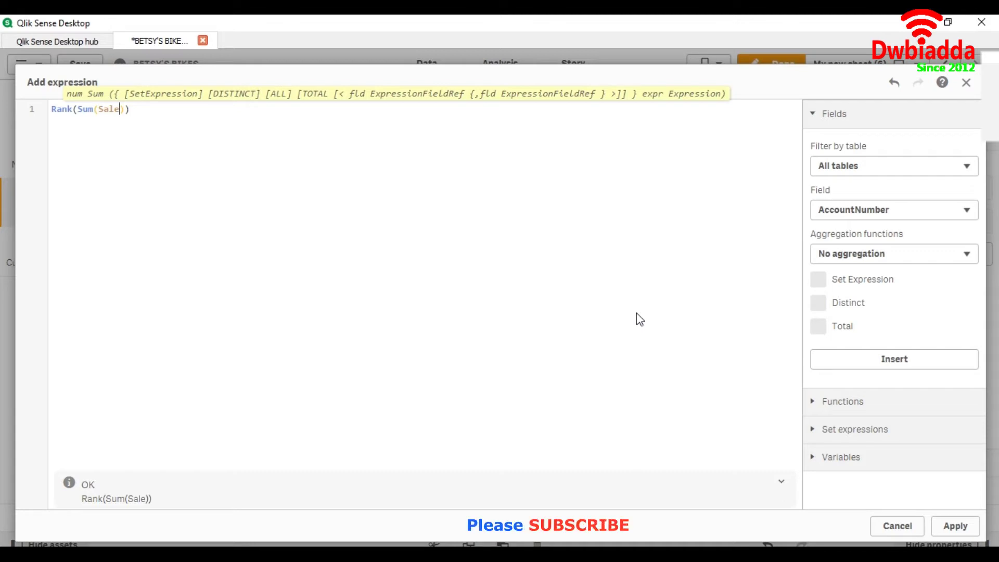
click(955, 526)
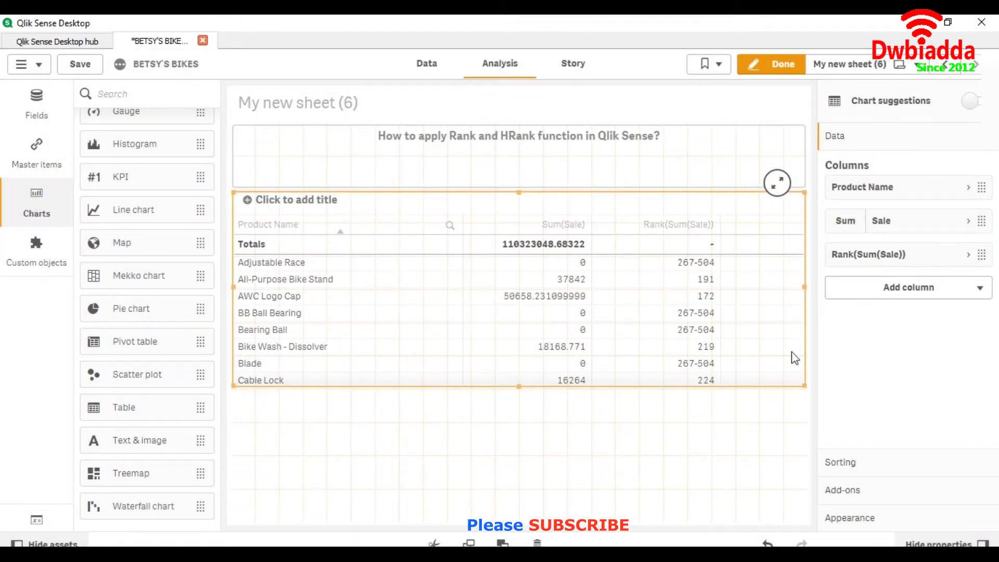
- Move Sum(Sale) above Product Name in sorting, then finish editing with Done
click(861, 465)
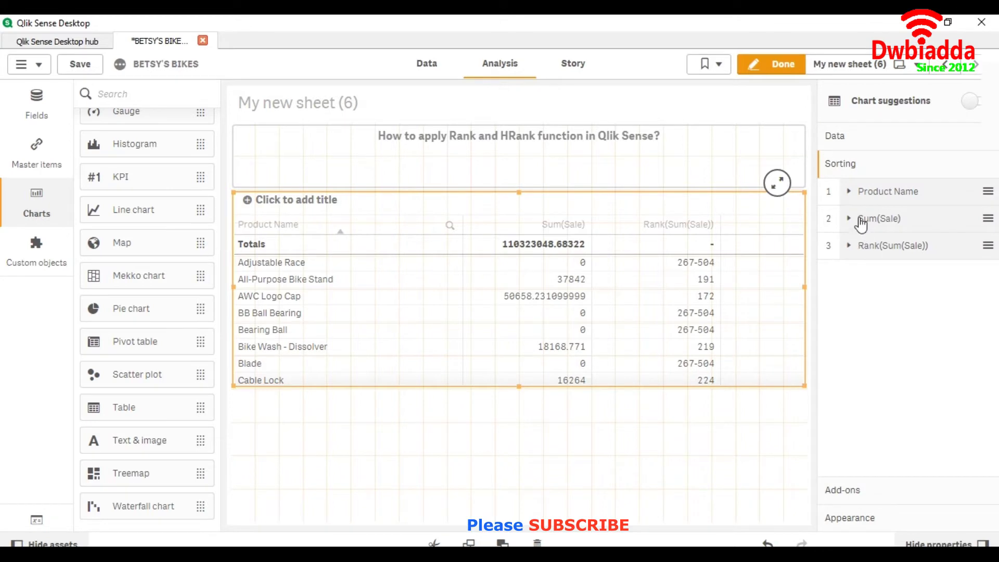
drag(862, 224, 862, 191)
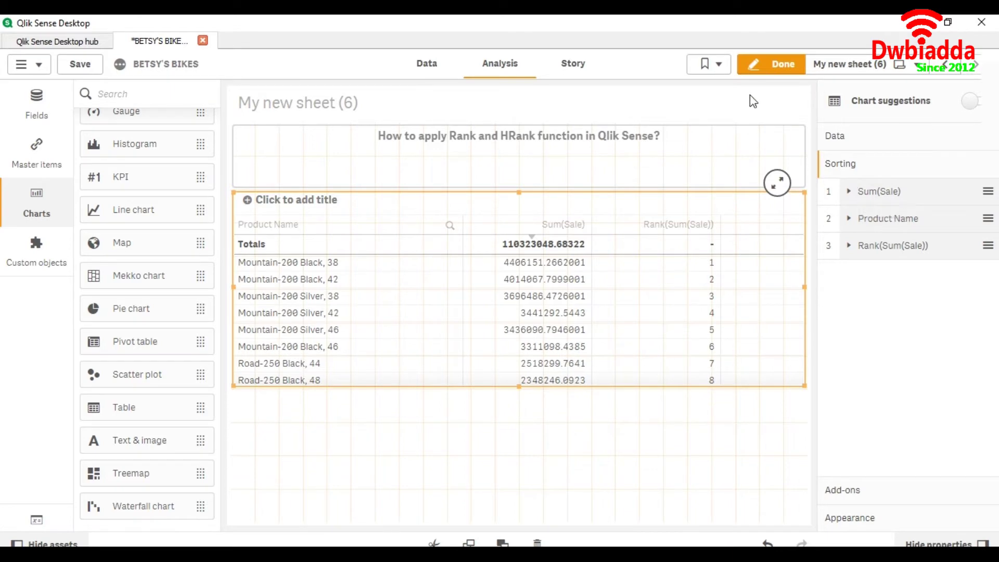
click(778, 70)
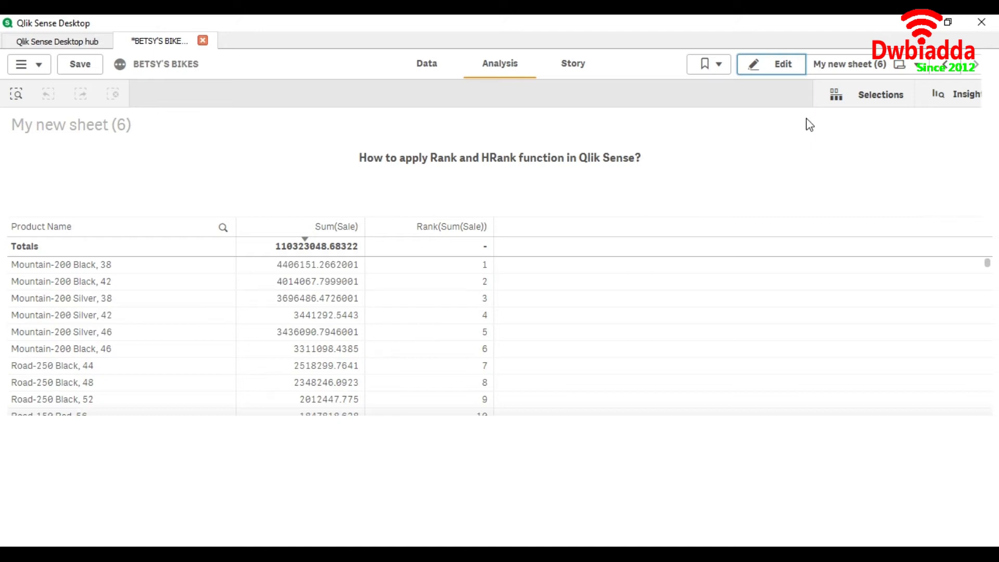
- Switch the sheet back into edit mode
click(788, 66)
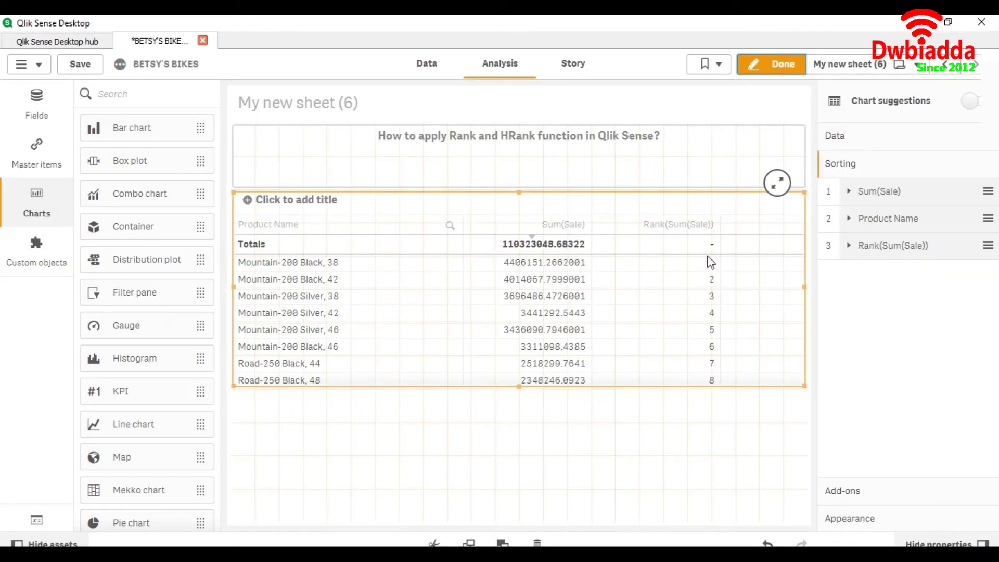
- Shorten the product table to six rows and add a full-width pivot table below it
drag(804, 385, 816, 346)
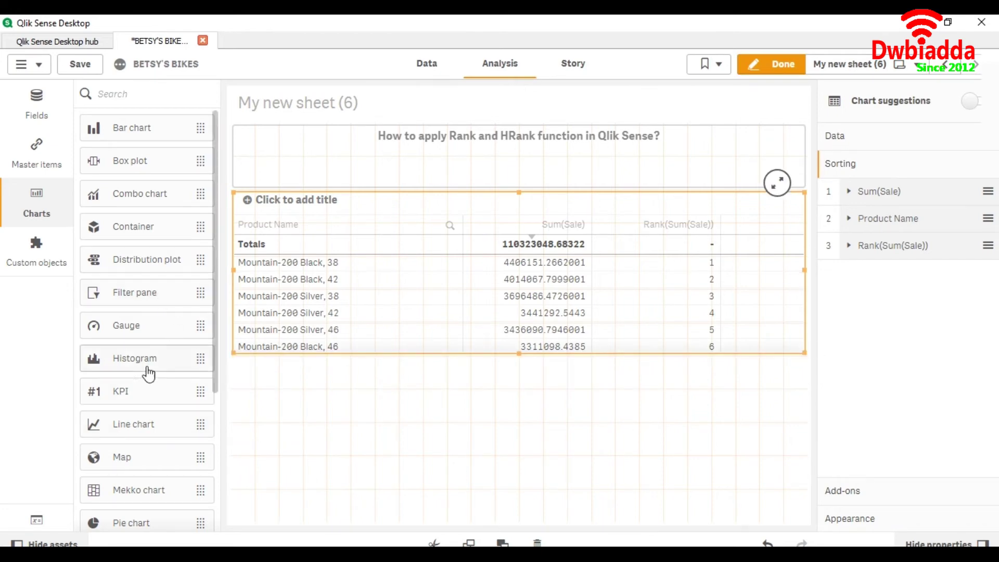
scroll(147, 373, down, 4)
double_click(135, 342)
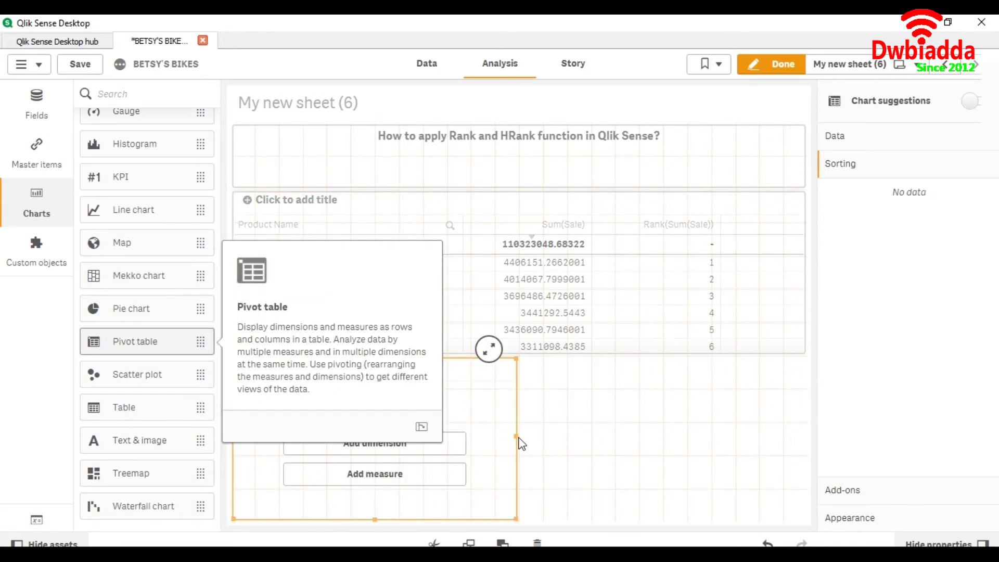
drag(517, 437, 828, 435)
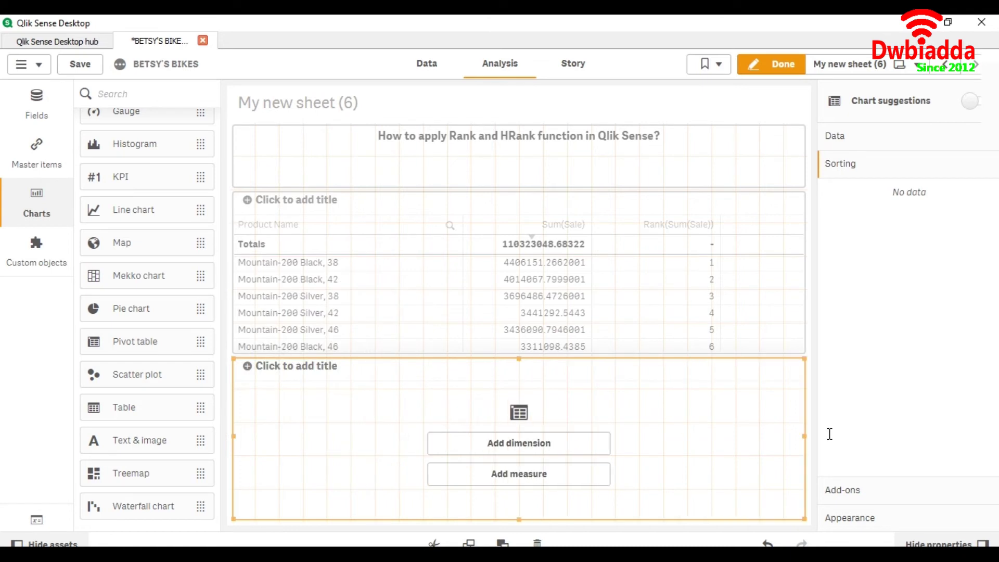
- Set Product Category as the pivot's rows and Product Subcategory Name as its columns
click(574, 444)
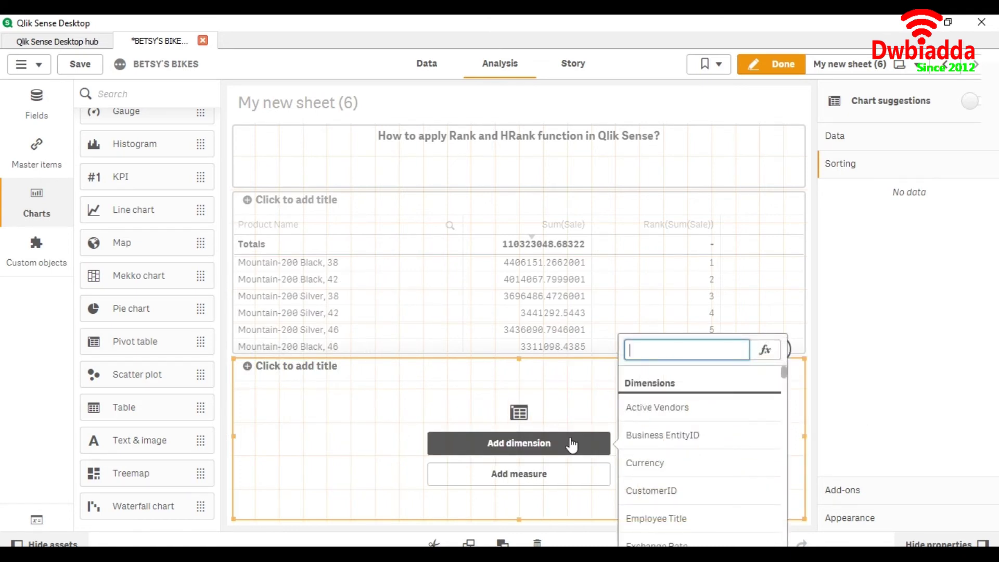
text(Product Category)
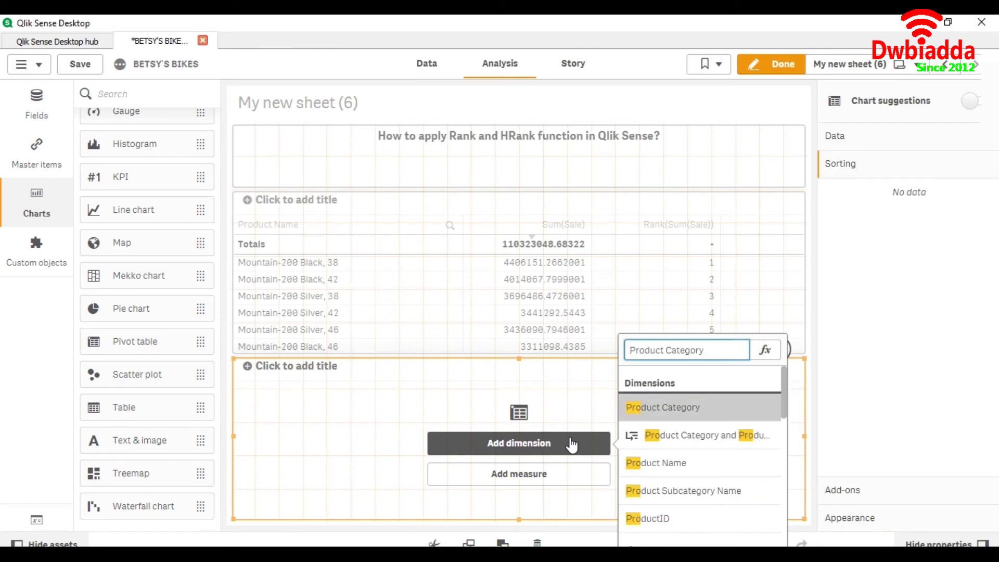
key(Return)
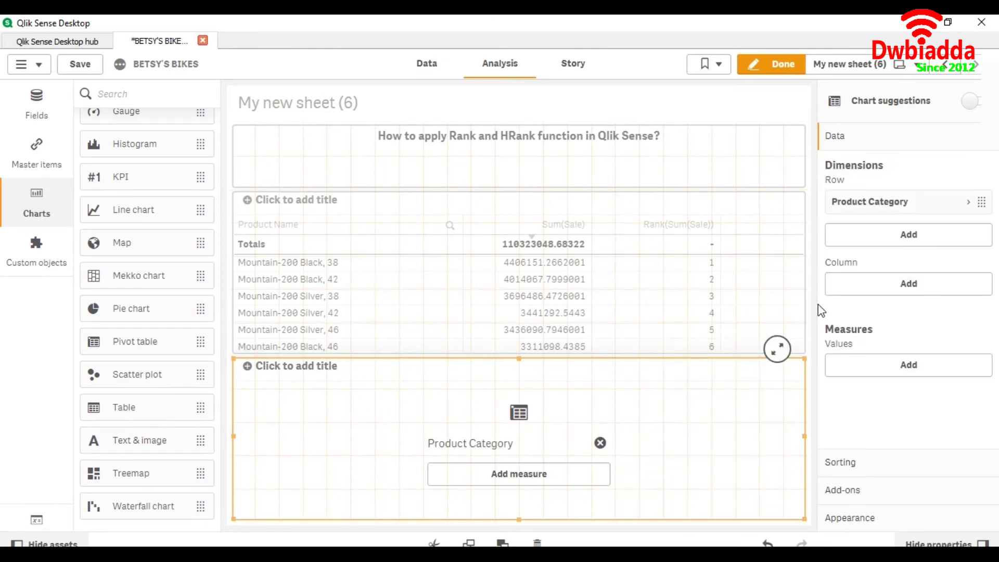
click(869, 287)
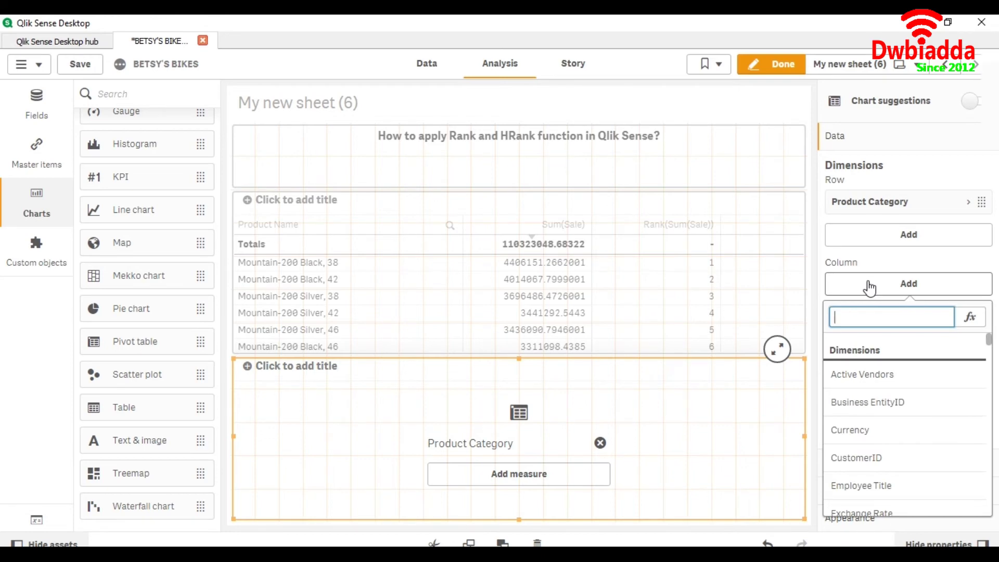
text(Pro)
key(Down)
key(Down)
key(Down)
key(Down)
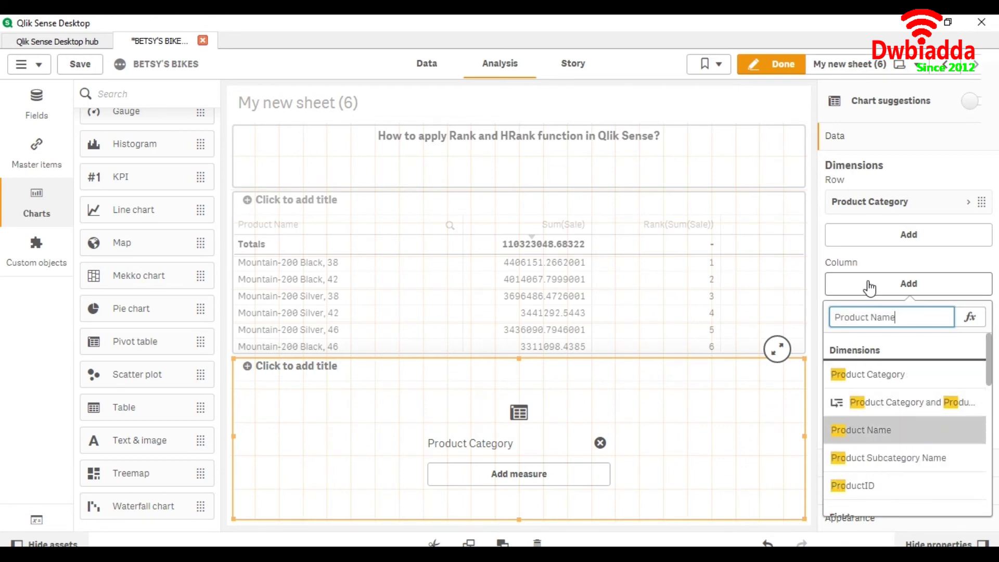
key(Return)
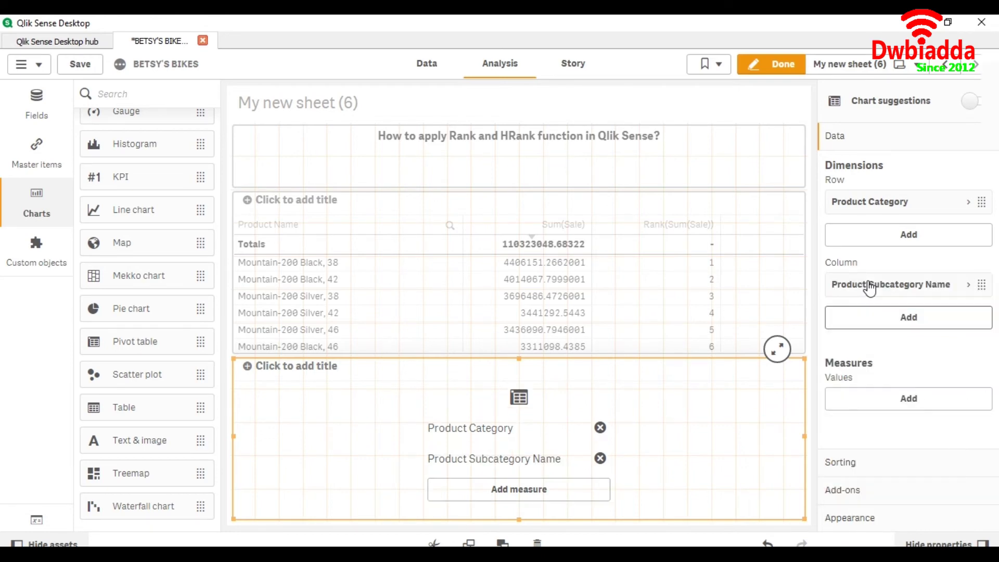
click(870, 410)
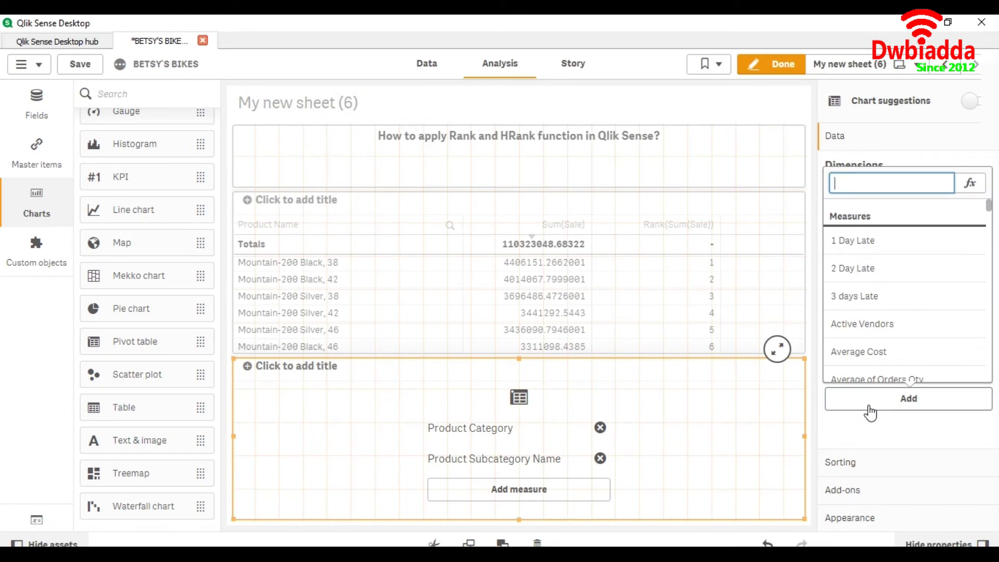
- Add Sum(Sale) as the pivot table's measure
text(Sum)
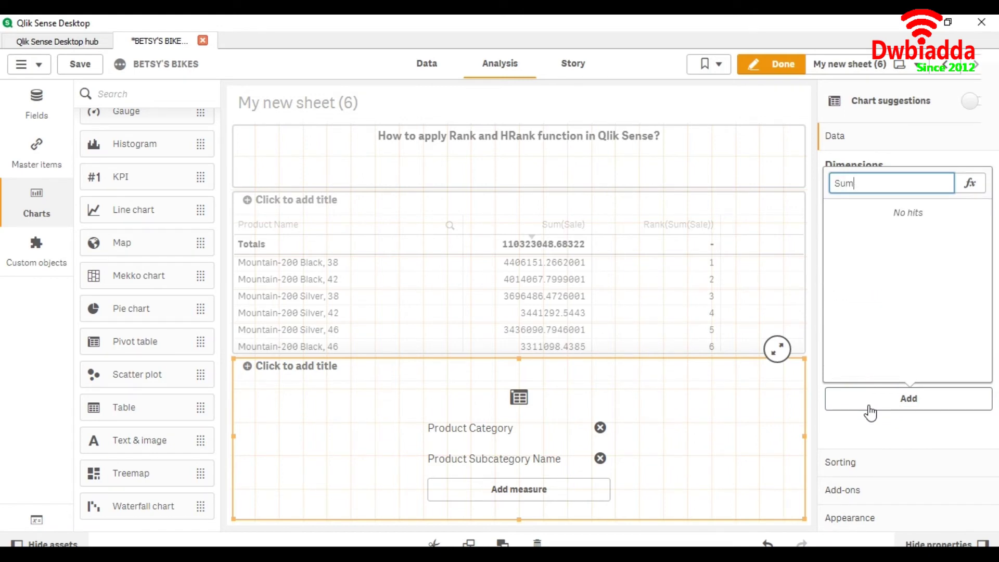
text((Sale))
key(Return)
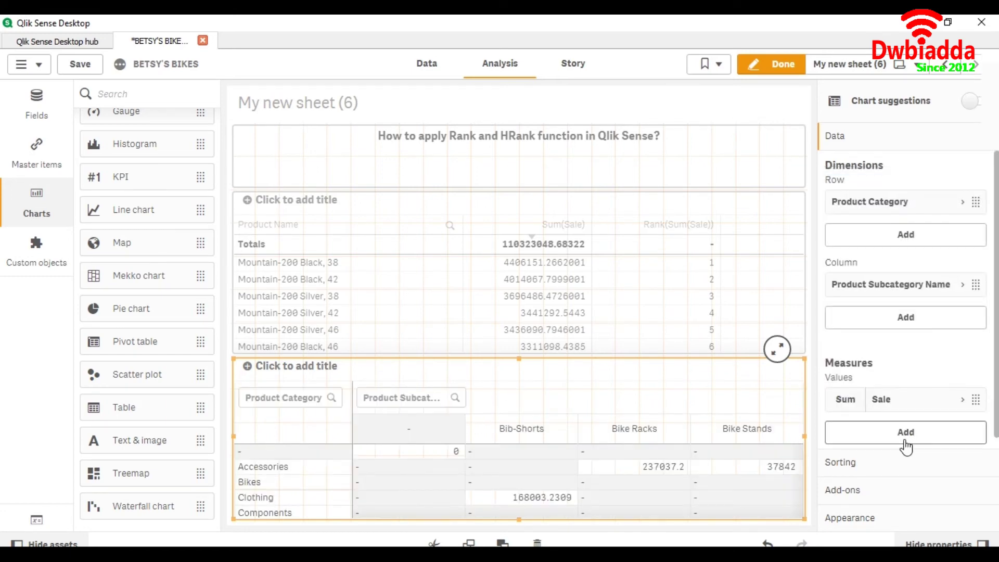
click(906, 445)
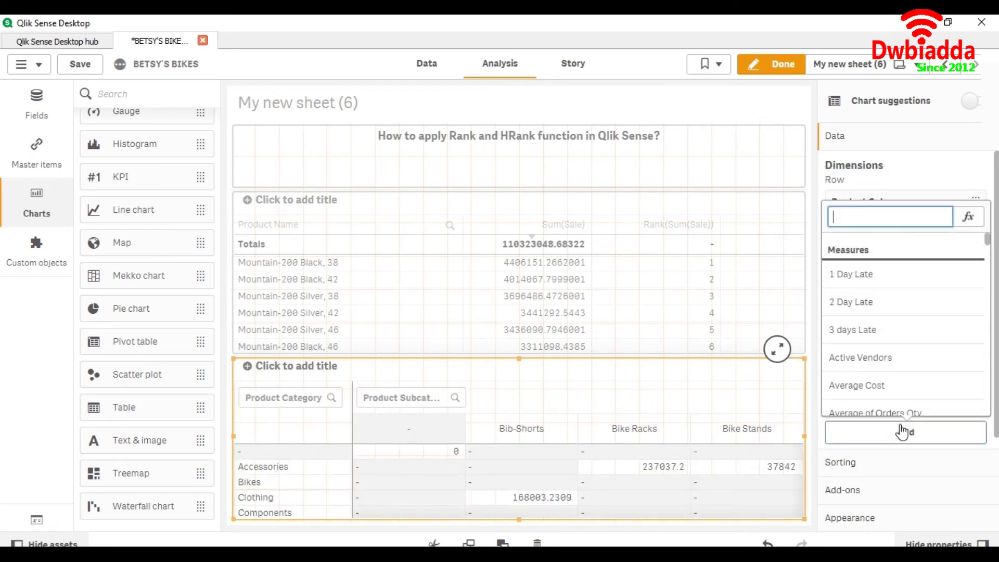
click(904, 182)
- Exclude null values for both Product Category and Product Subcategory Name
click(895, 206)
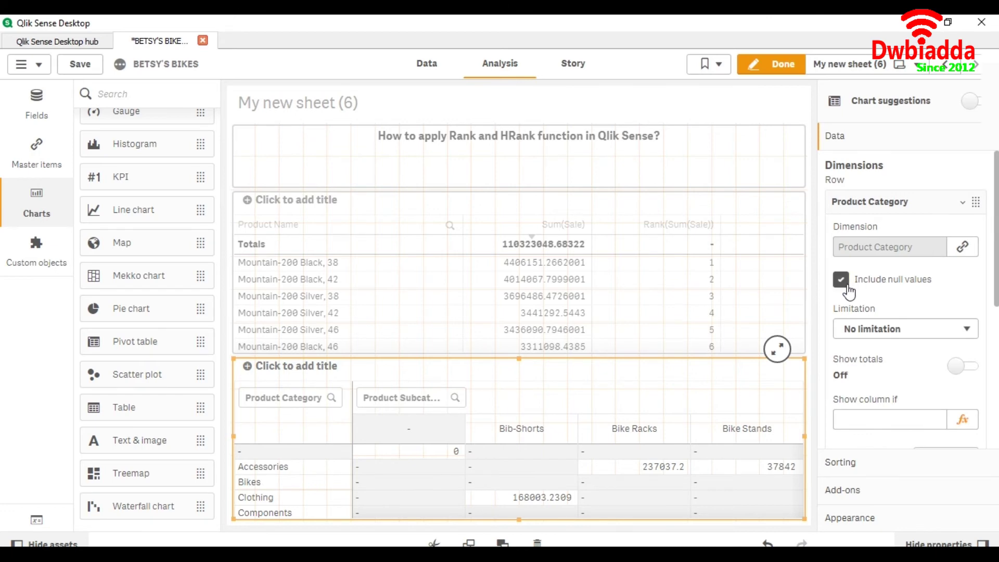
click(841, 279)
click(885, 203)
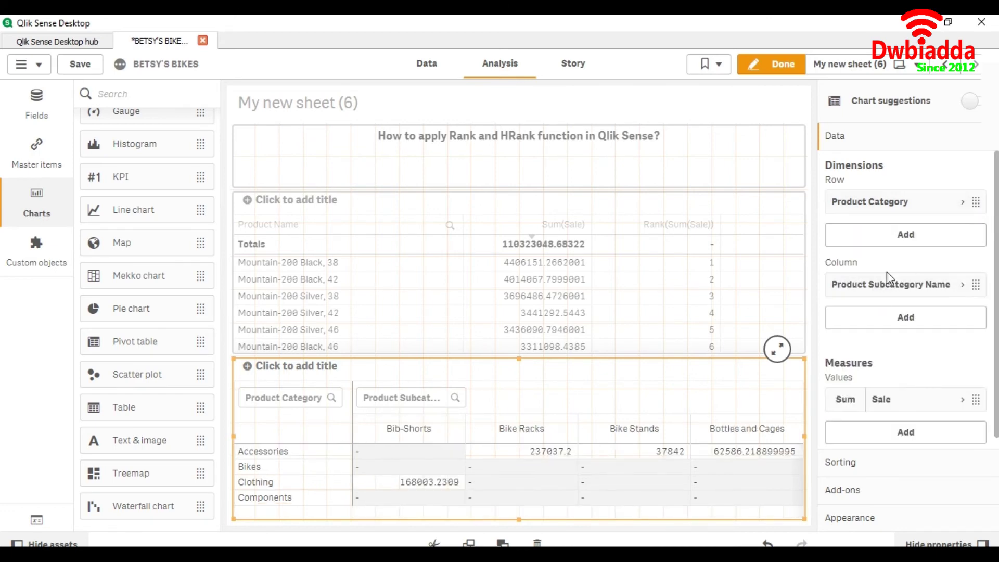
click(896, 284)
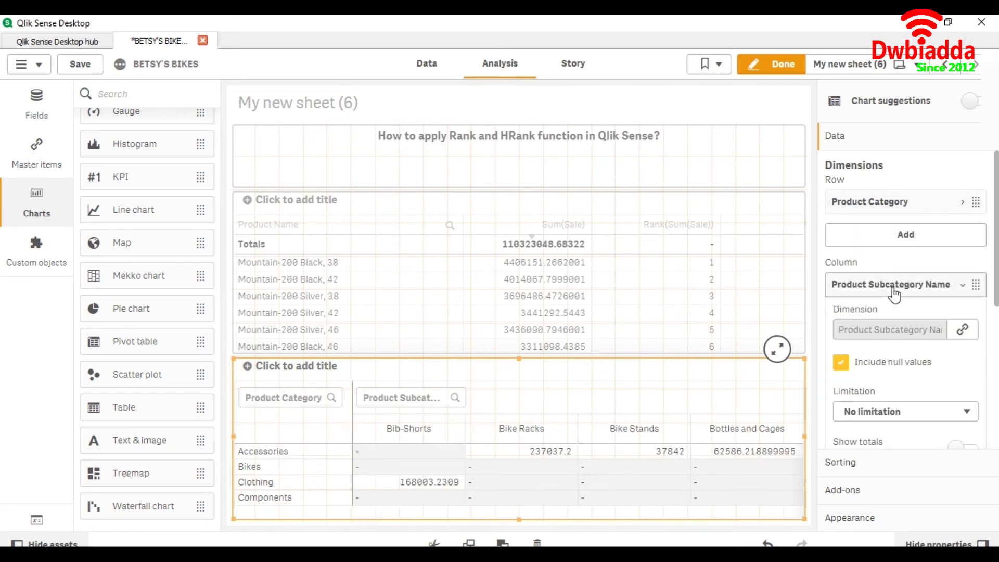
click(842, 363)
click(888, 284)
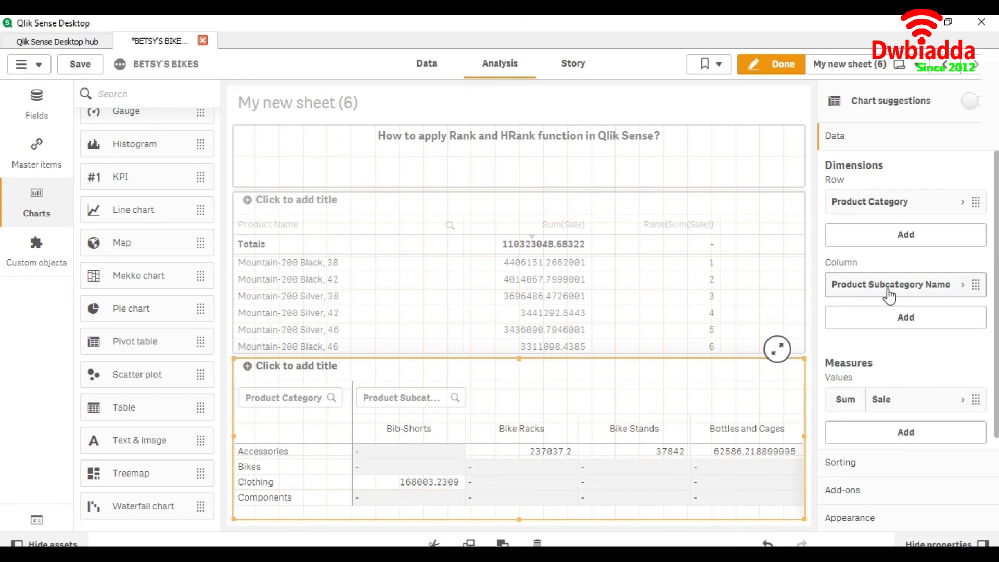
click(875, 432)
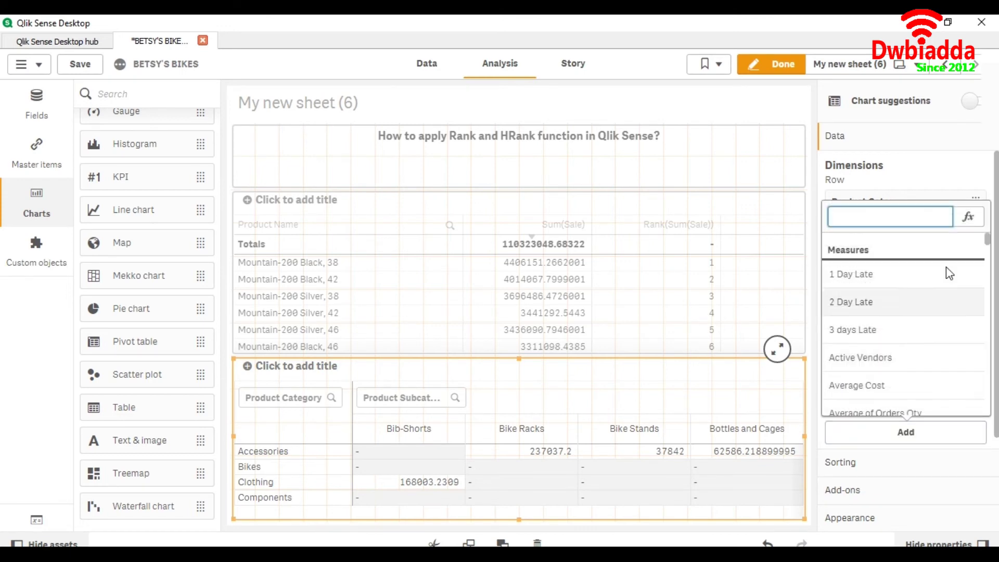
- Add an Hrank(Sum(Sale)) measure to the pivot through the expression editor
click(967, 217)
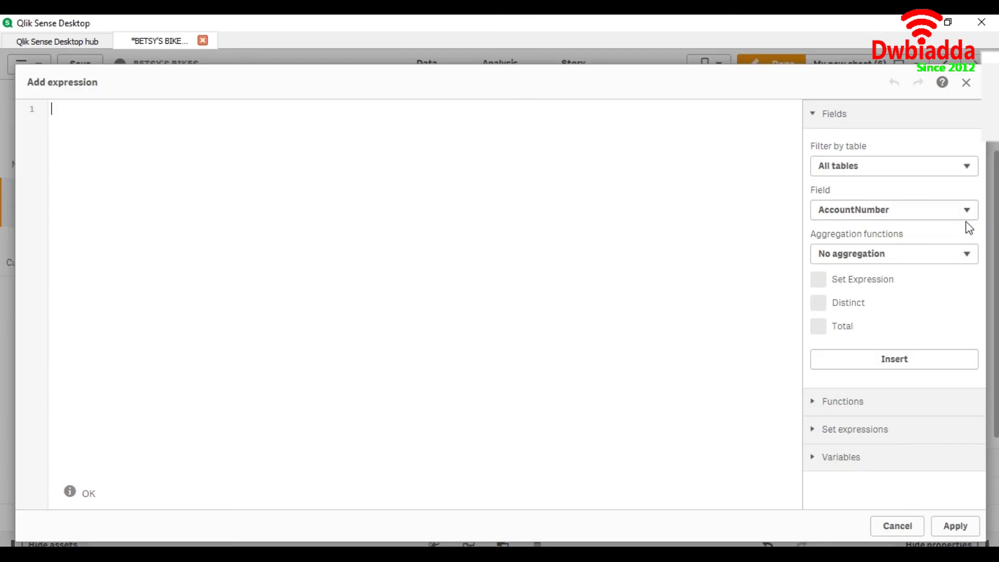
text(Hrank)
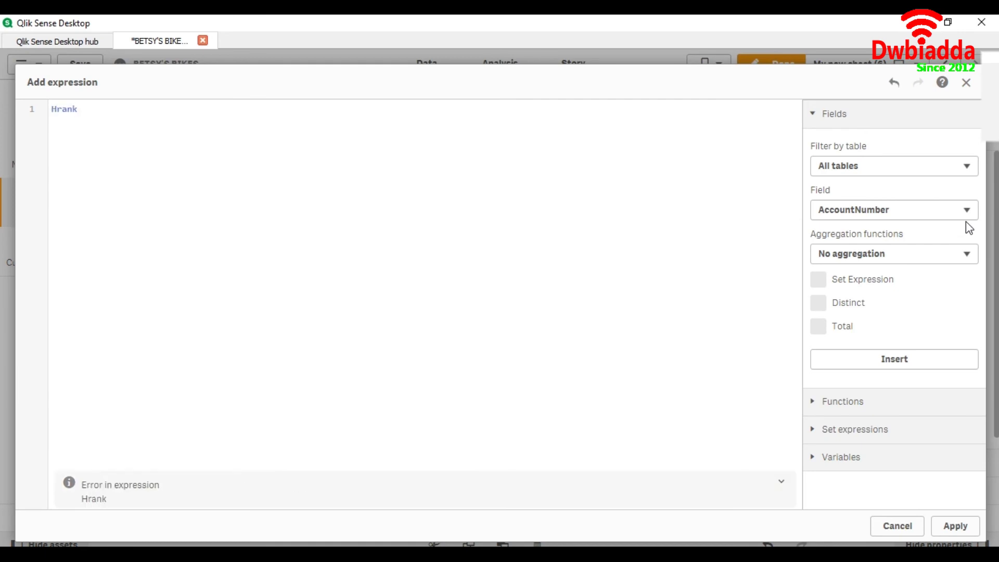
text(())
text(Sum)
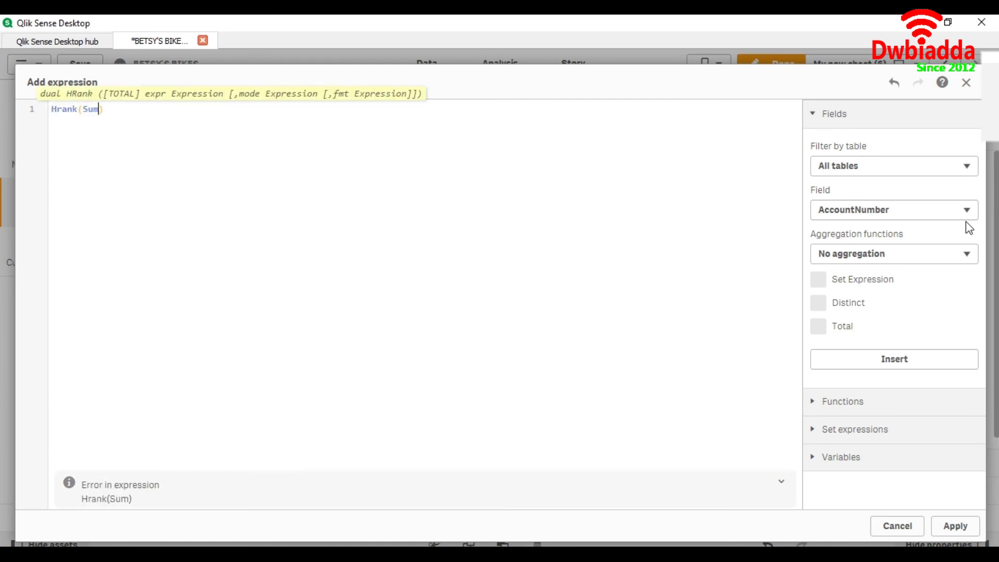
text((Sale)
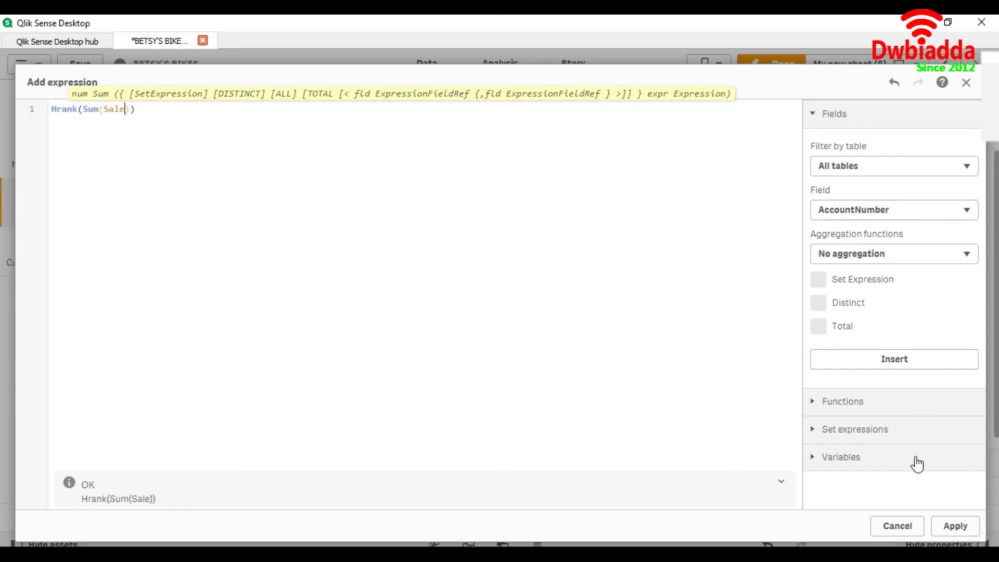
click(941, 526)
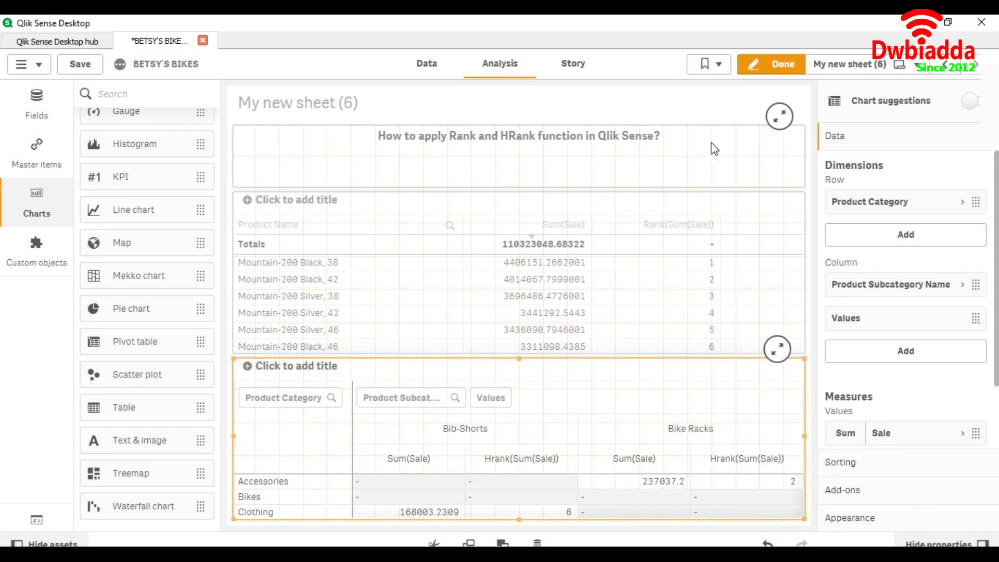
- Exit edit mode and show the pivot table full screen
click(768, 68)
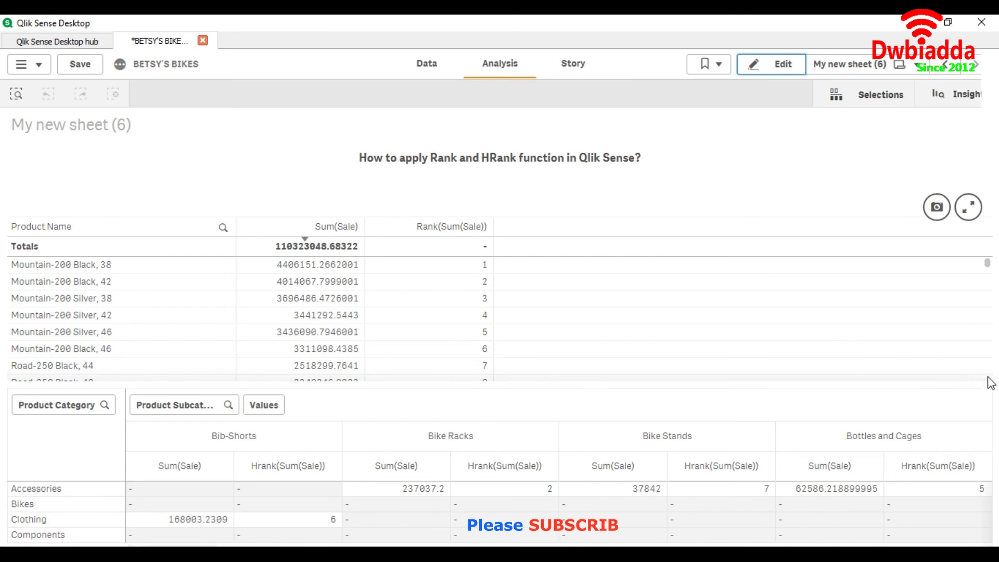
click(967, 380)
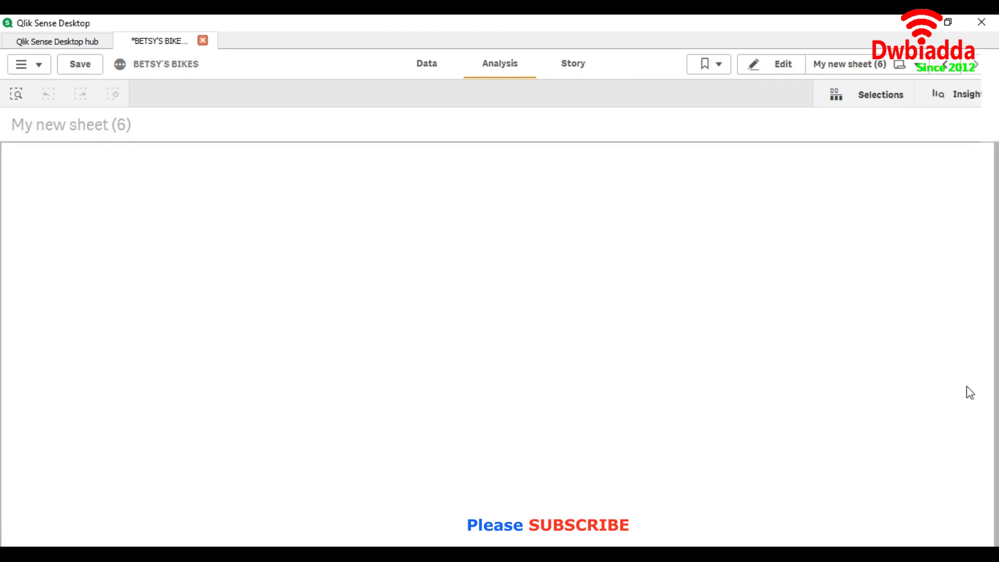